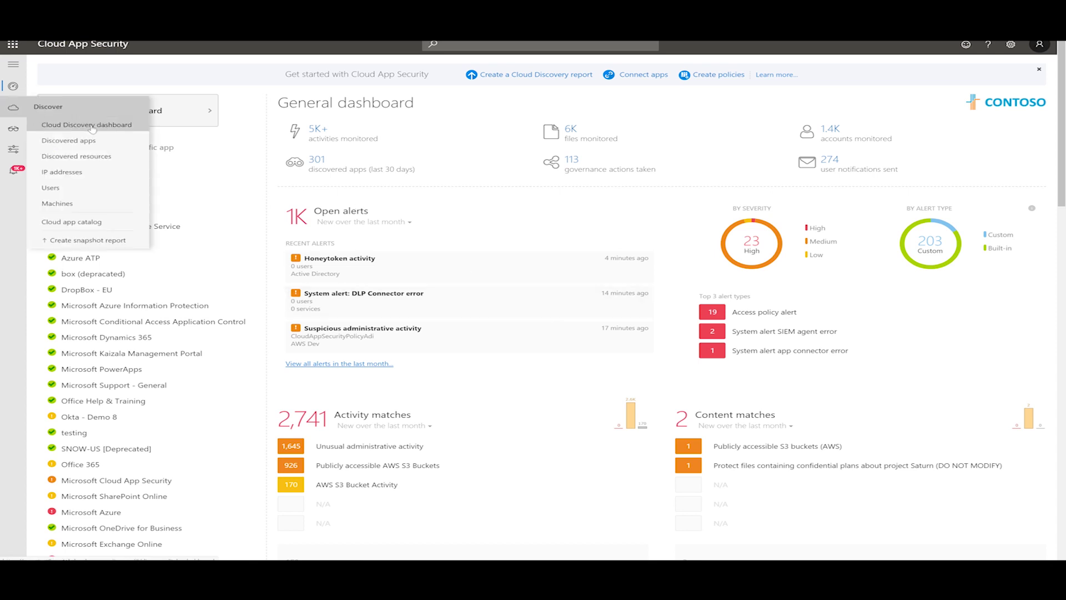
Open the Cloud Discovery dashboard showing 301 apps, 2,527 IP addresses, 1,020 users and 6.7 GB
left_click(92, 125)
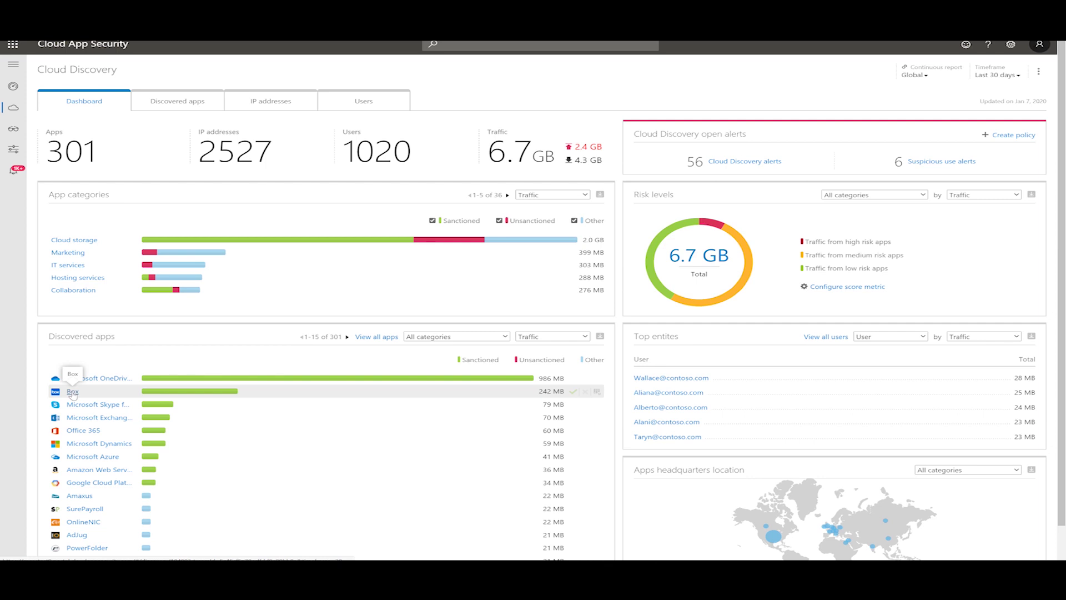
Open Box from the Discovered apps list and view its Info details, scored 9
left_click(73, 392)
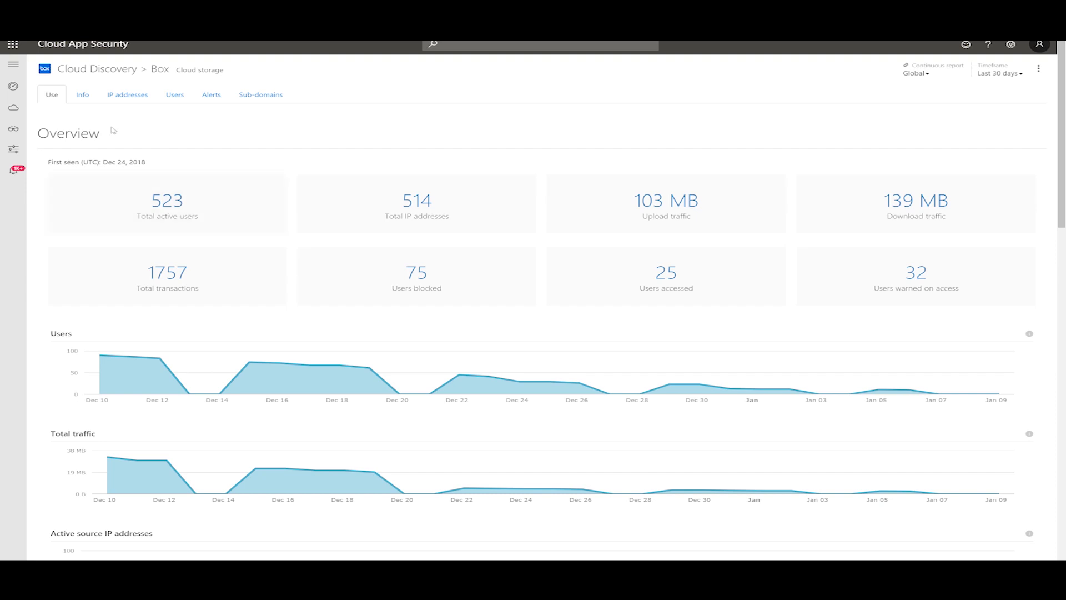
left_click(79, 98)
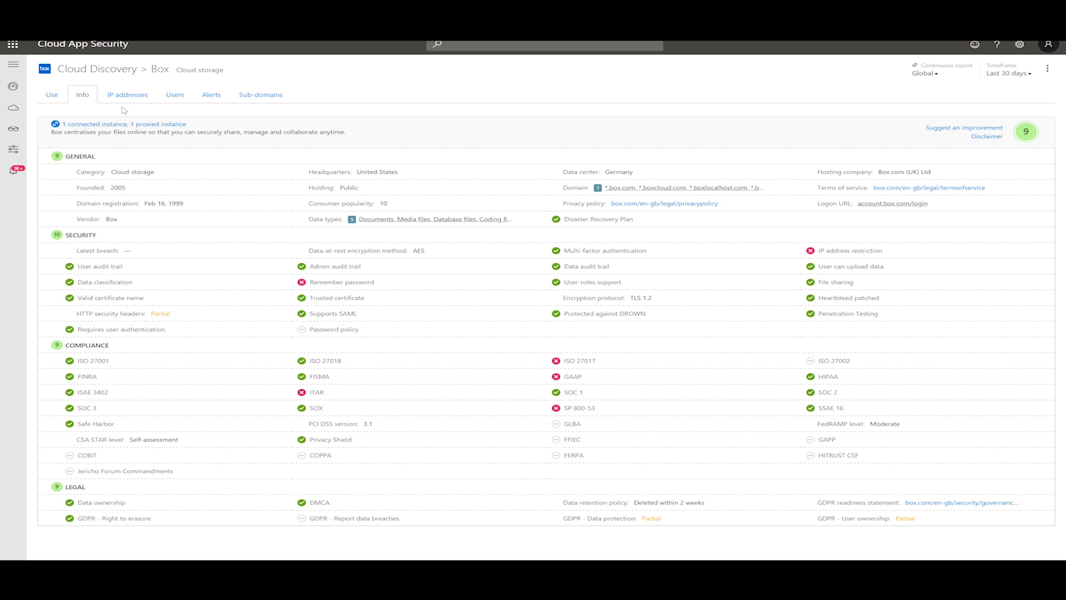
Sort Box's 101 users by traffic, then check and dismiss the more-options menu
left_click(174, 96)
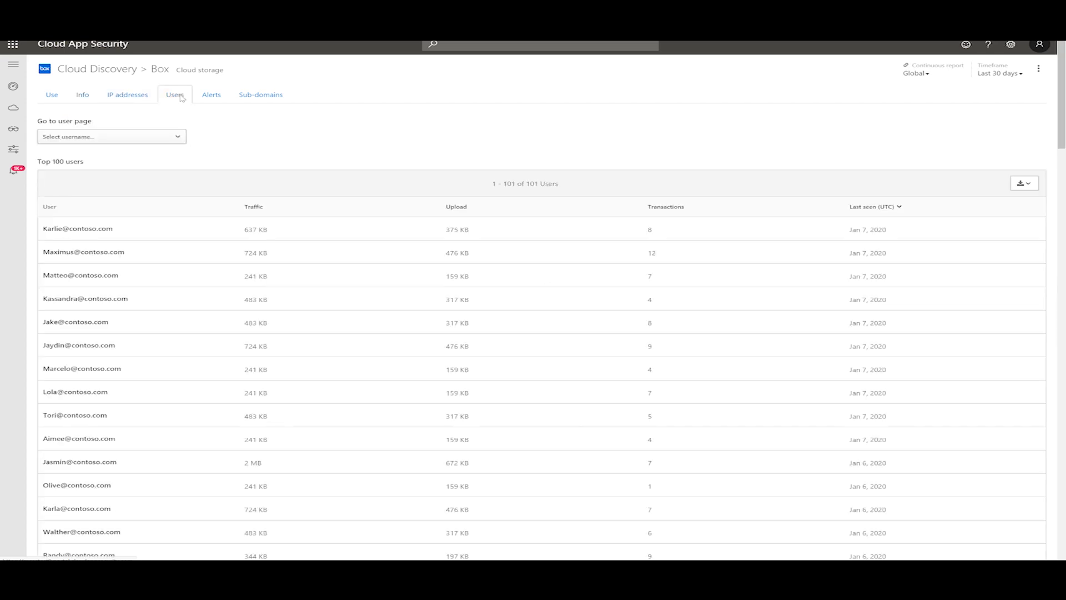
left_click(258, 206)
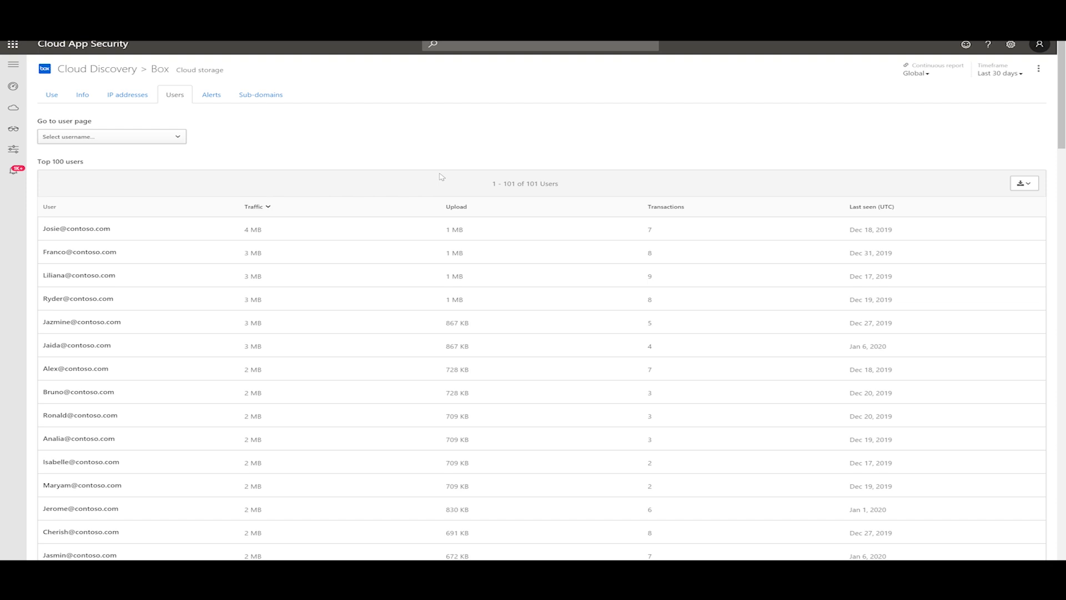
left_click(1038, 68)
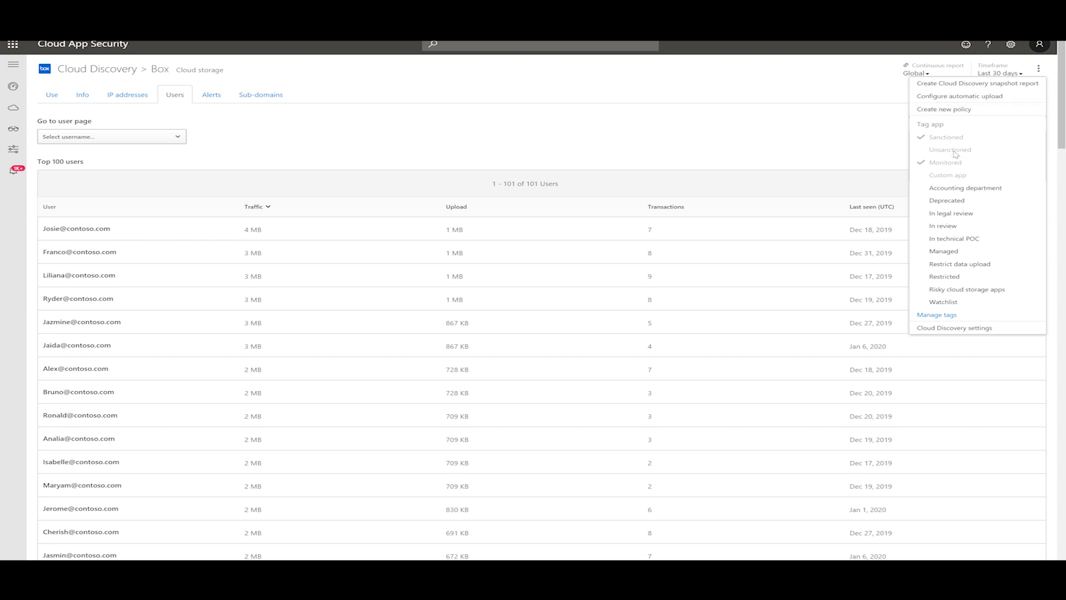
left_click(714, 144)
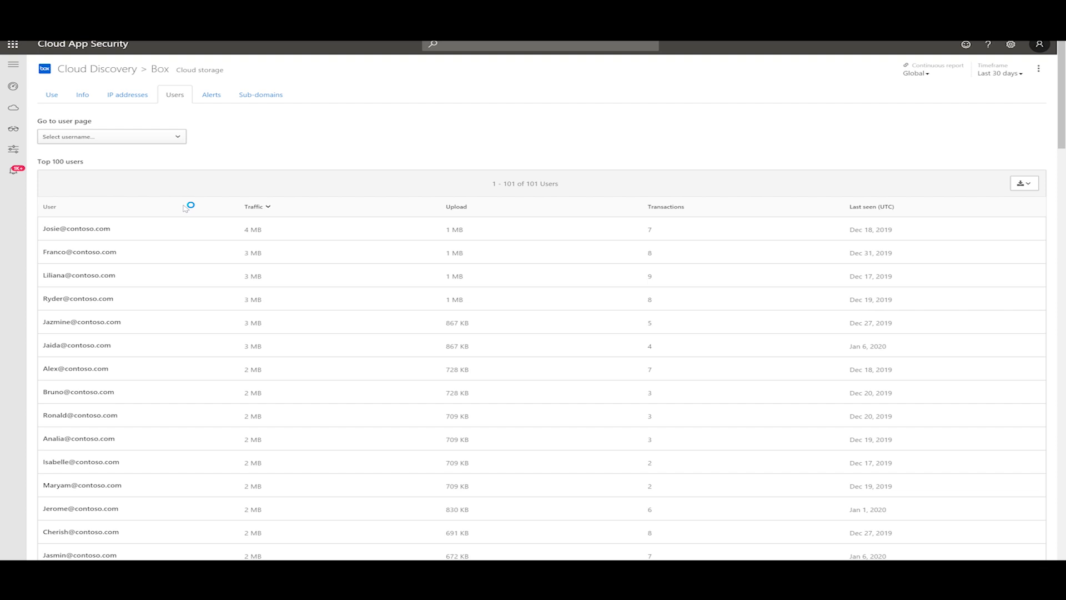
Open top user Josie's page and sort her 23 discovered apps by risk score
left_click(100, 229)
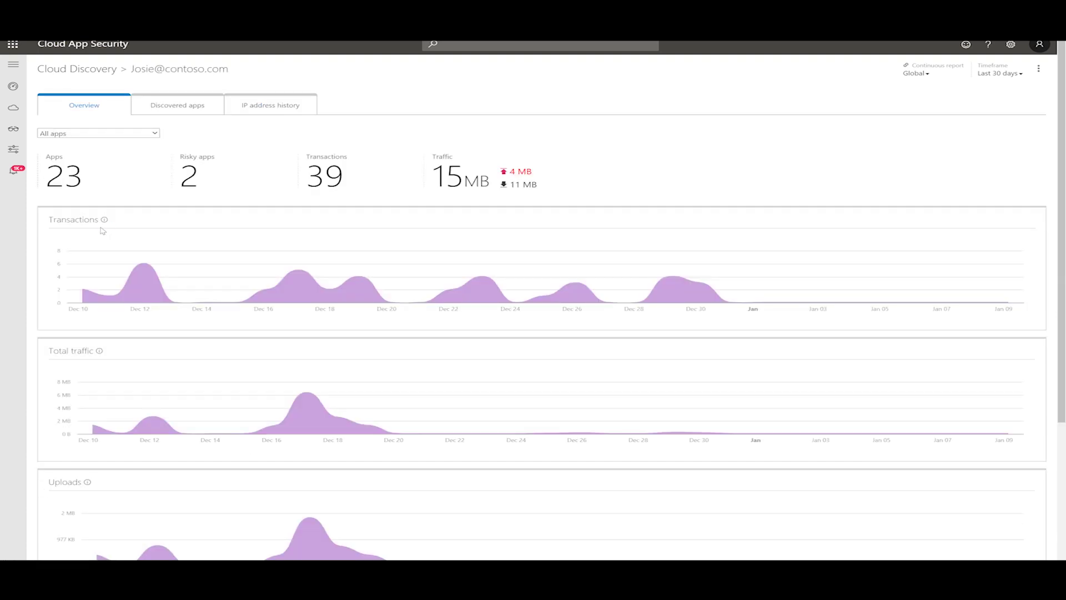
left_click(169, 107)
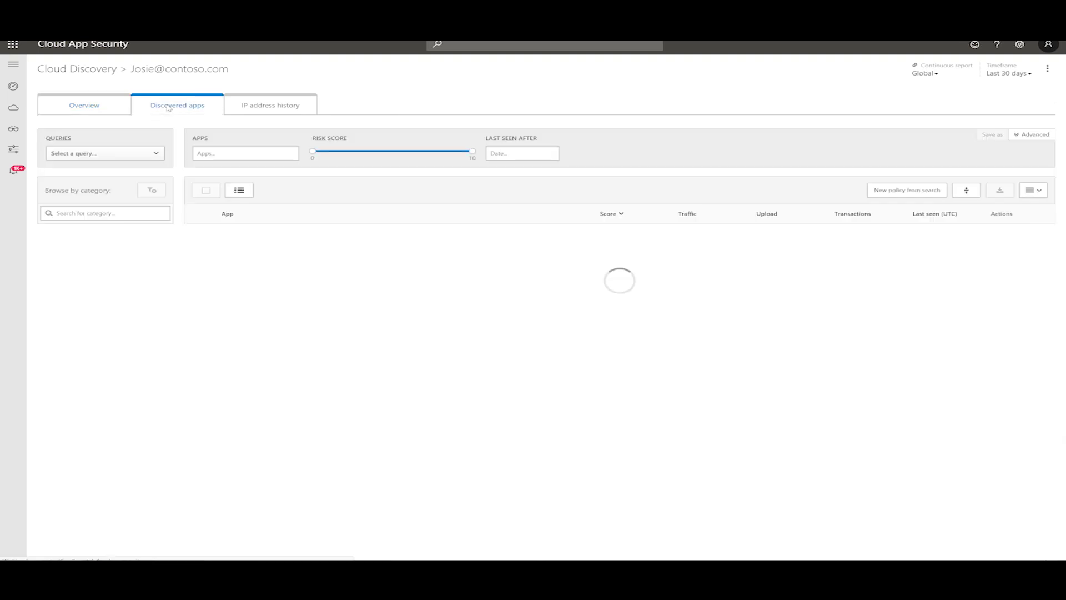
left_click(611, 214)
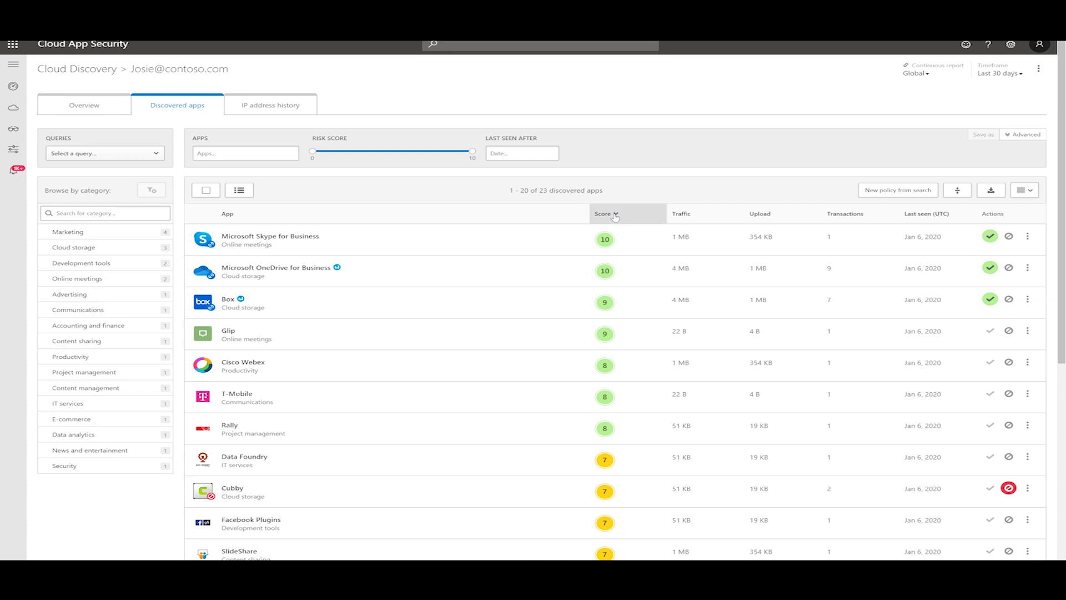